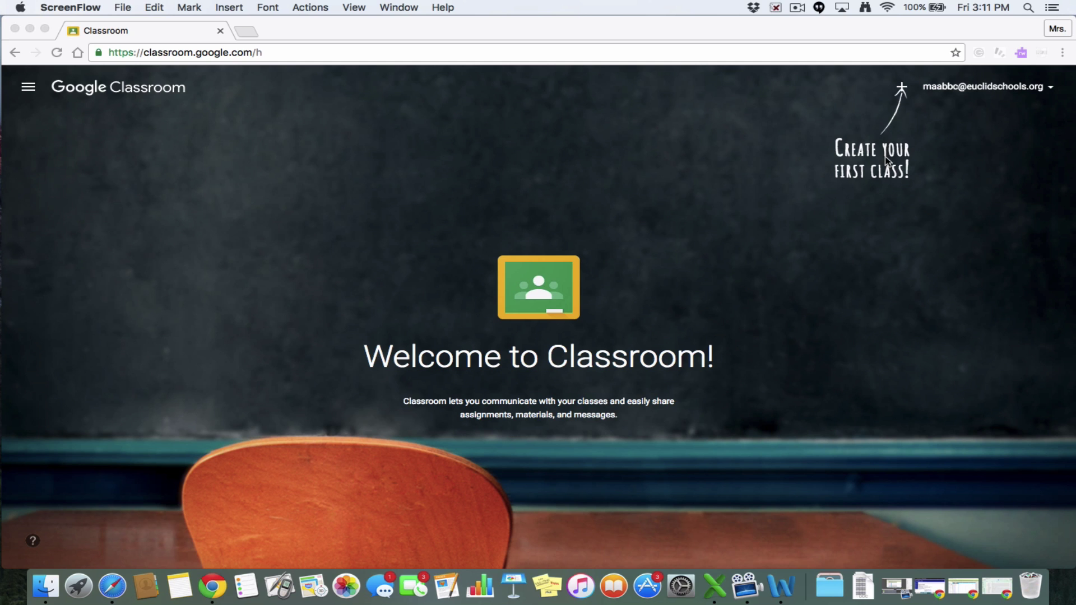
Create a new class named 'ELA - Somerville', entering 'ELA' as its subject
click(902, 89)
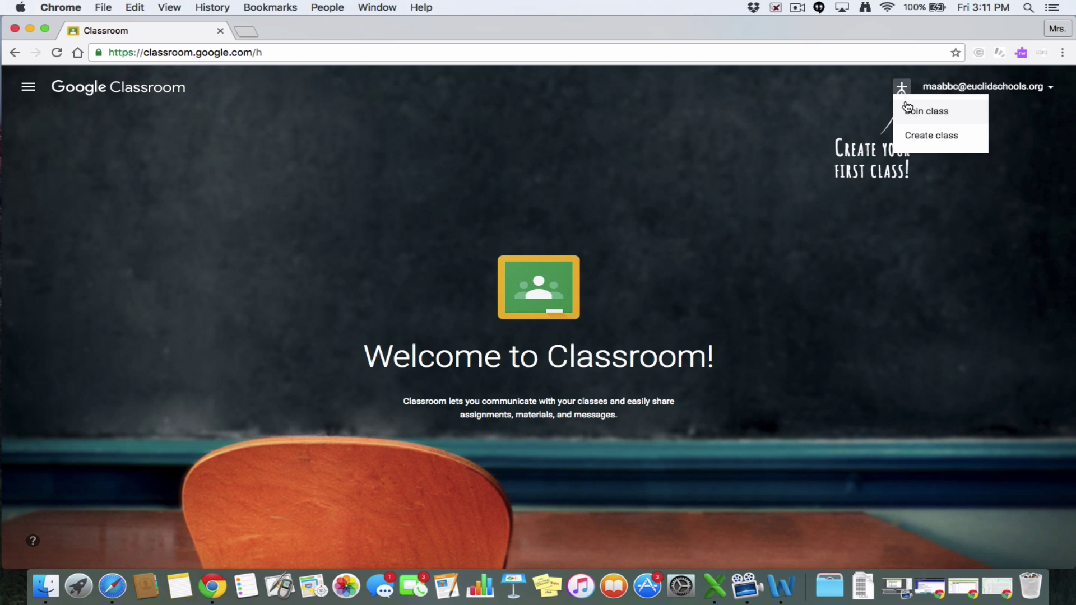
click(916, 136)
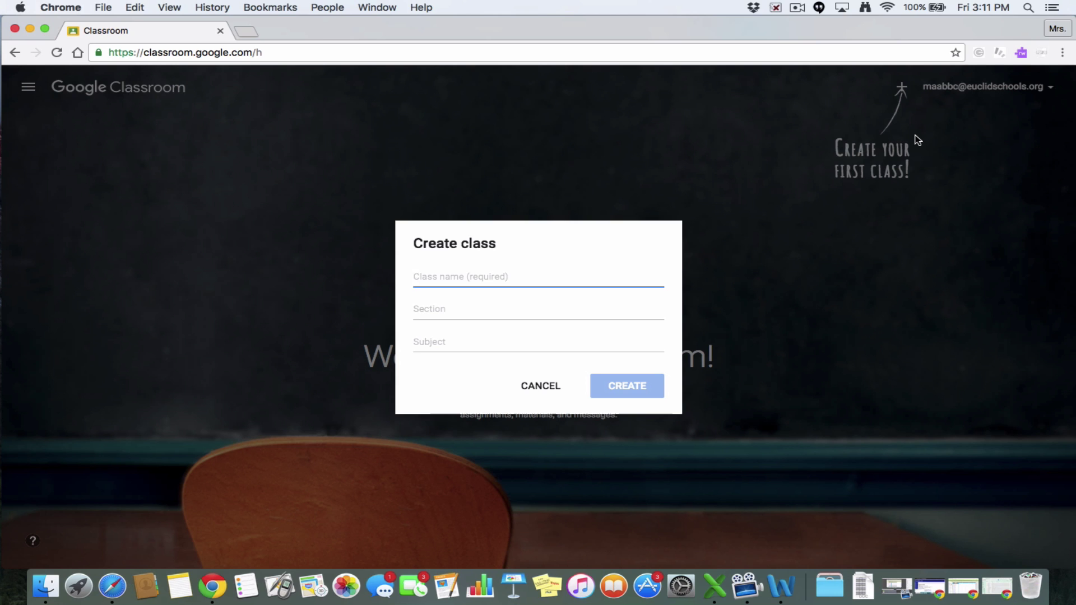
text(E)
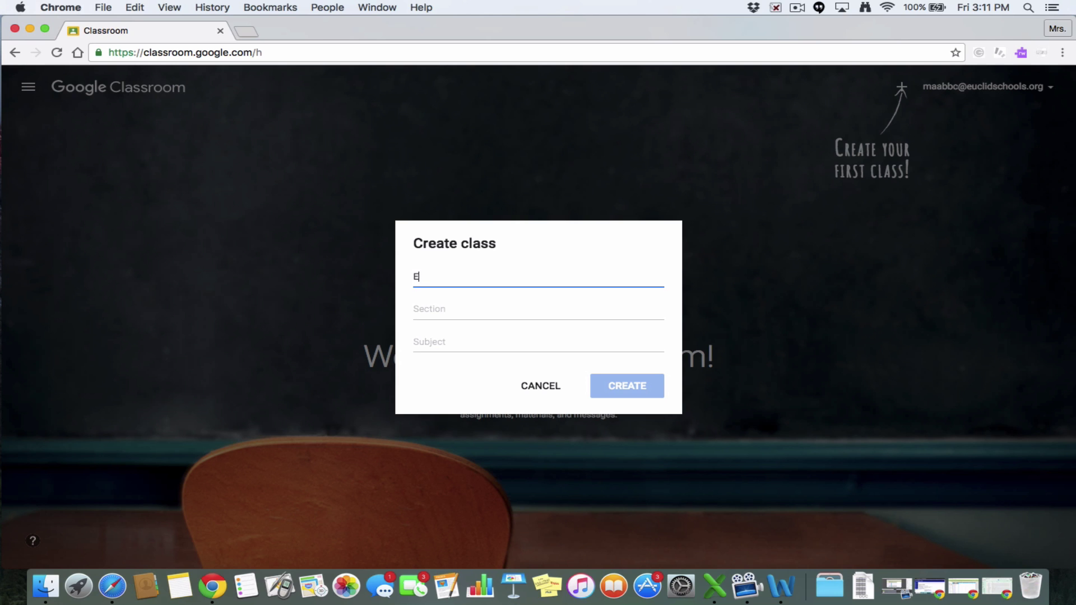
text(LA - )
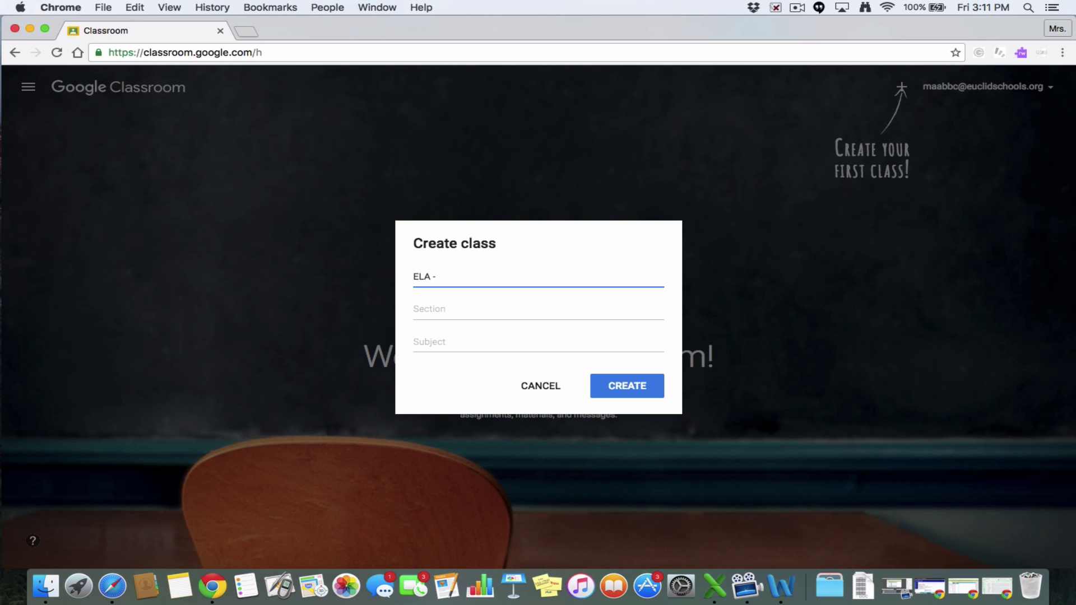
text(Somerville)
key(Tab)
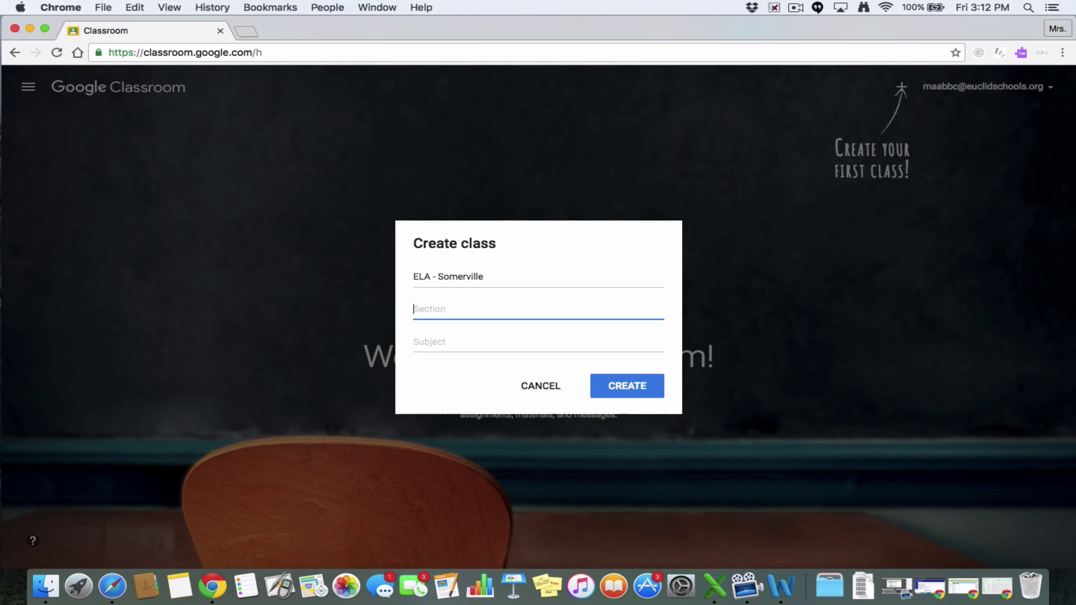
click(539, 342)
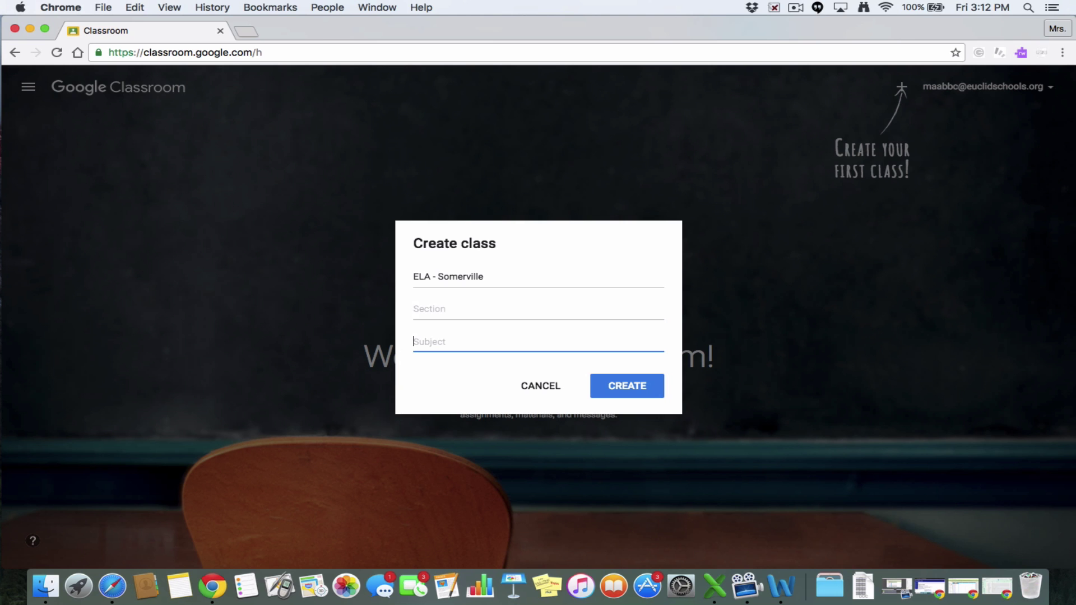
text(ELA)
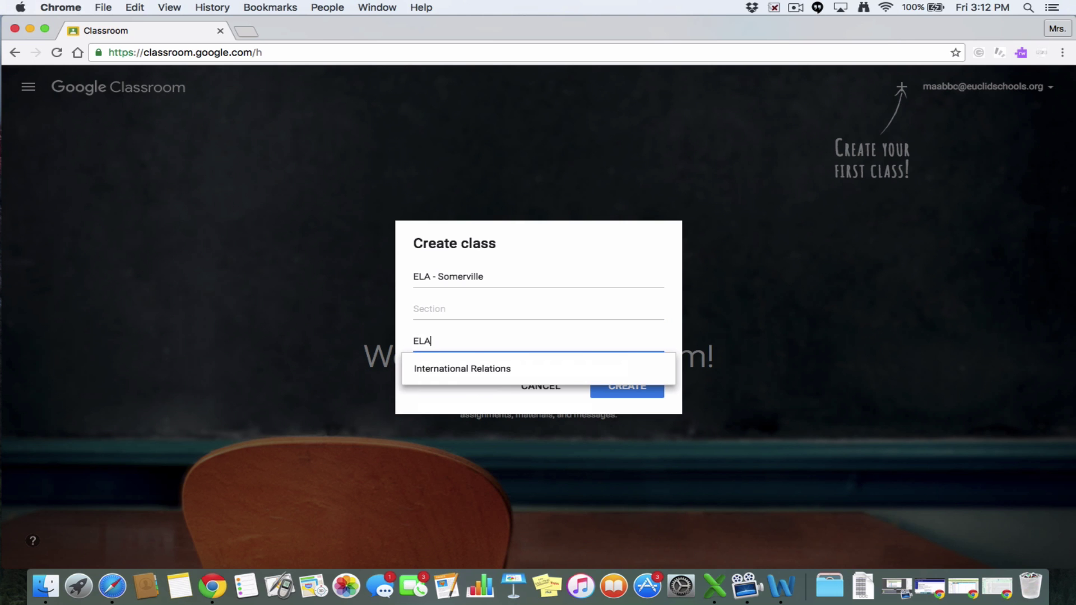
key(Tab)
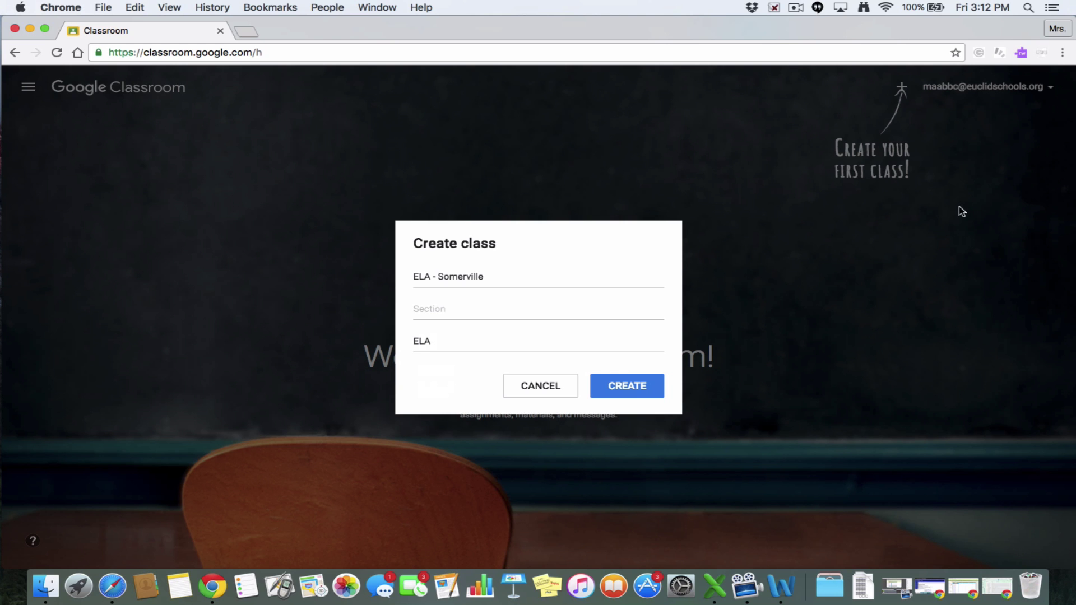
click(645, 391)
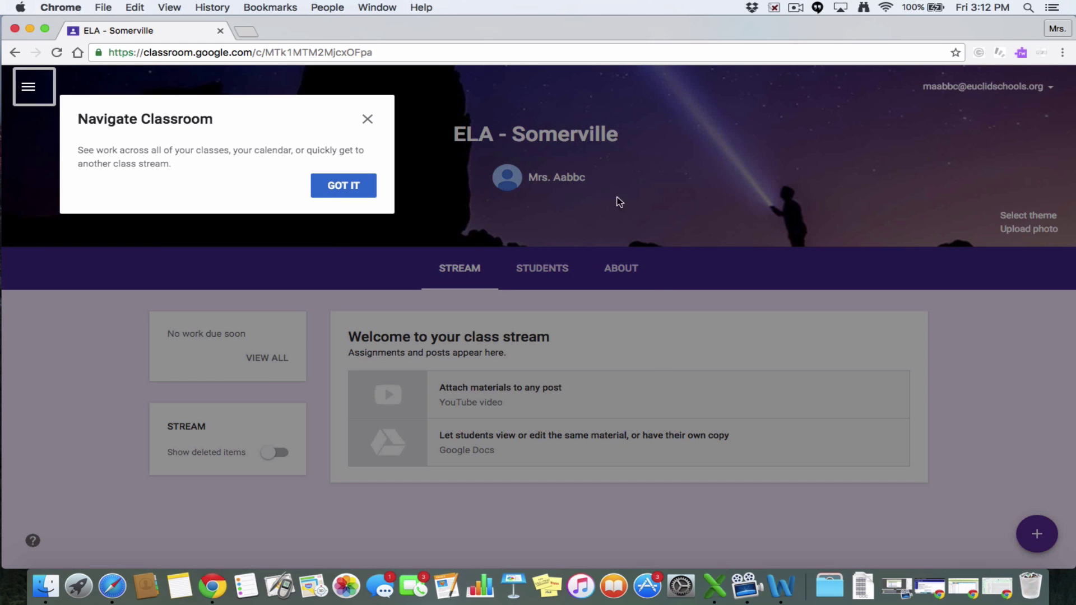
Dismiss the Navigate Classroom tip and apply the colourful yarn gallery image as the class theme
click(367, 119)
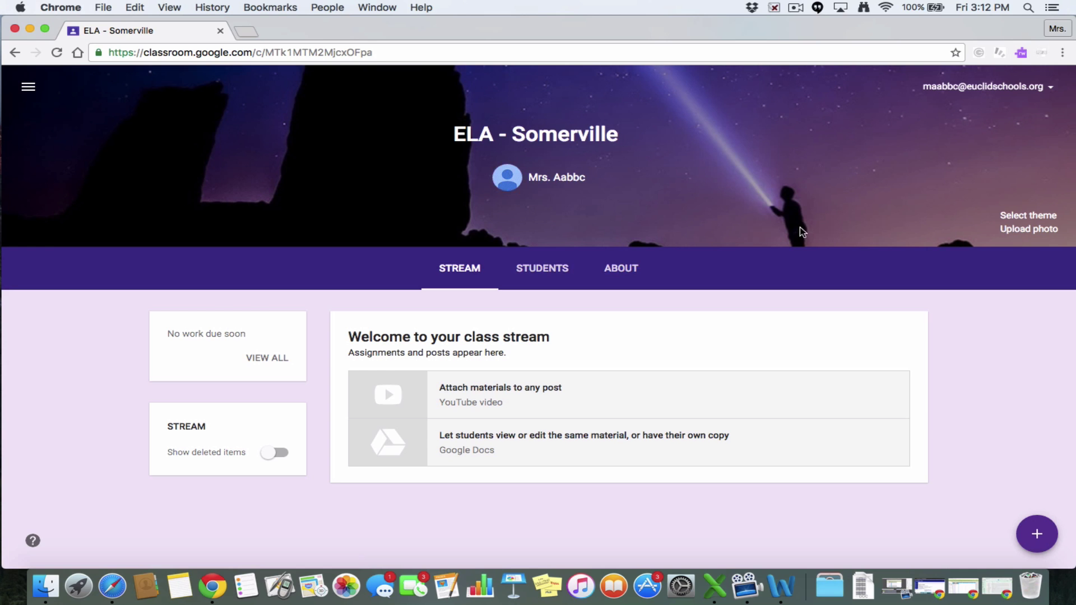
click(1029, 216)
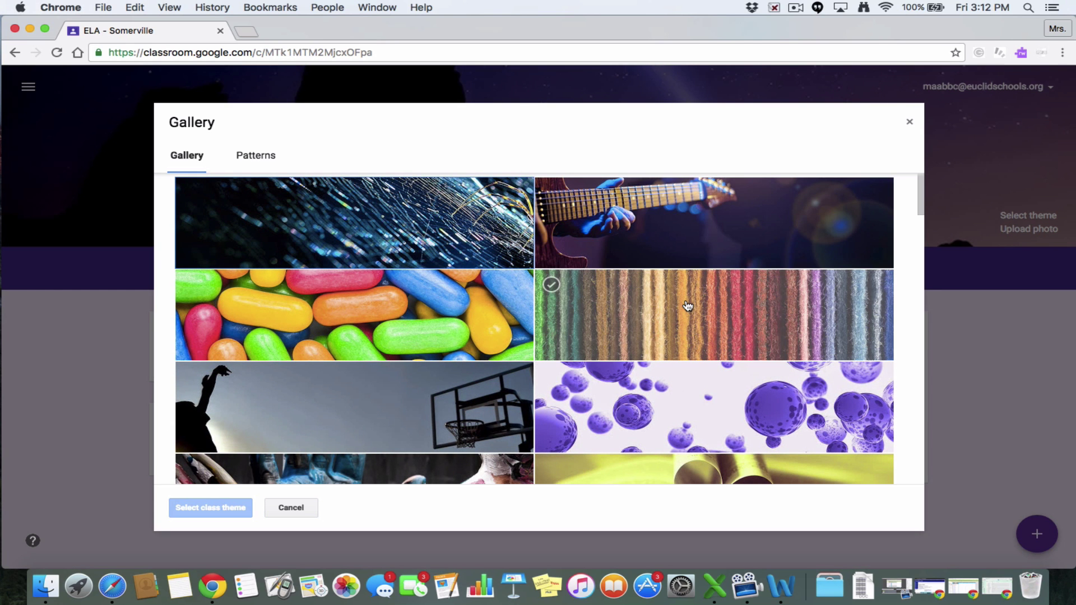
click(690, 305)
click(200, 507)
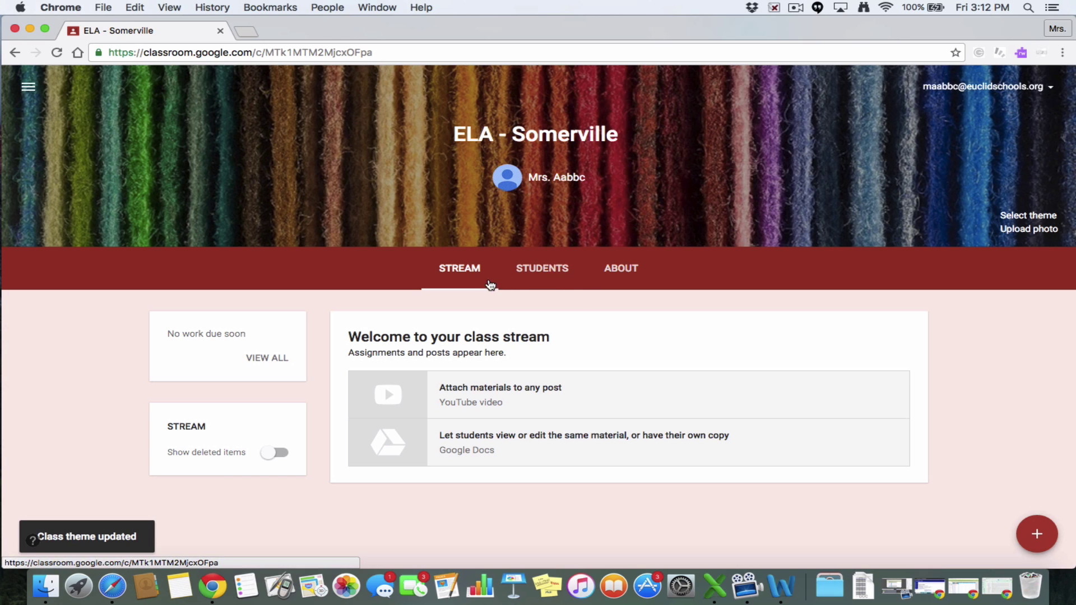
View the Students page and check the class code's Reset/Disable options without changing anything
click(541, 274)
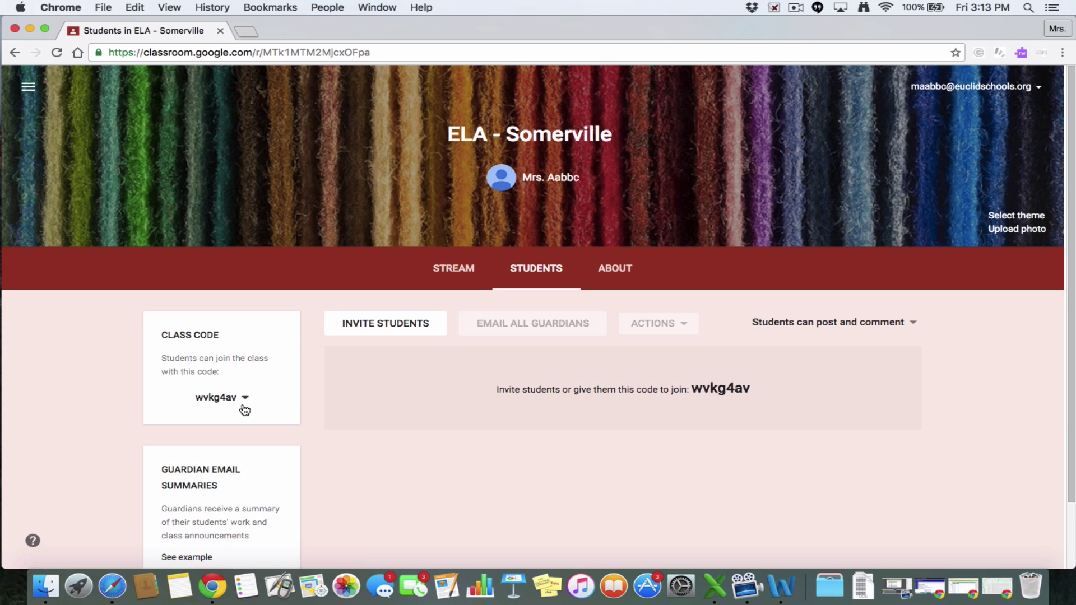
click(245, 398)
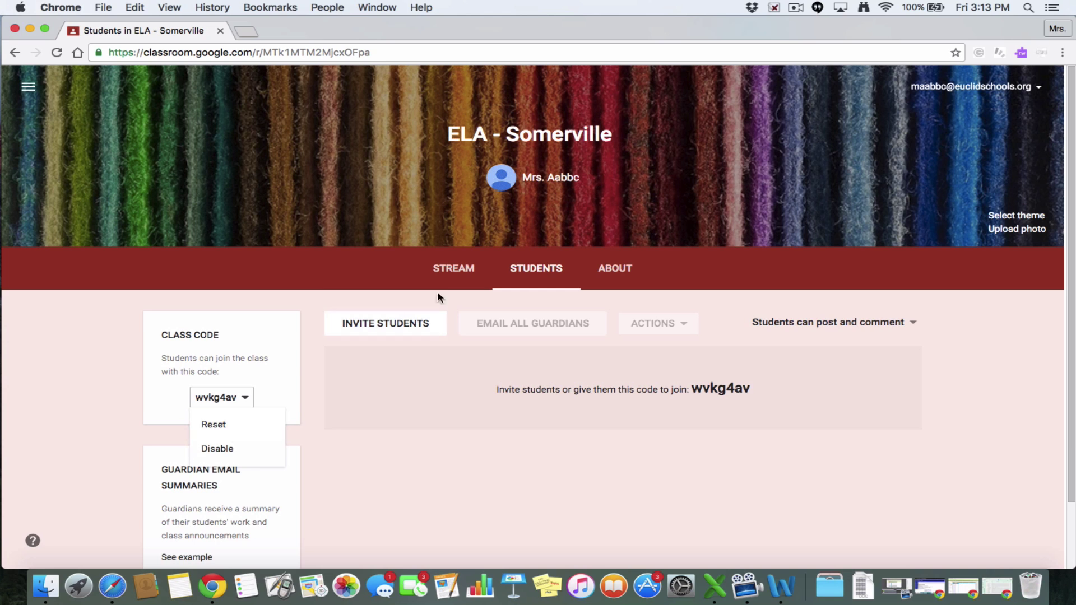
click(333, 292)
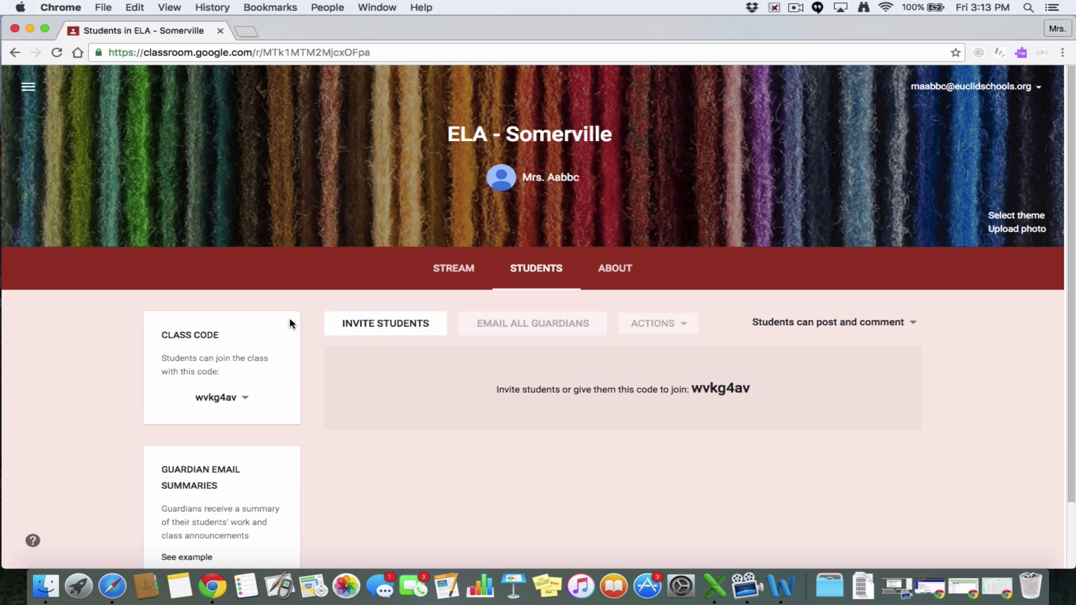
Switch to the class's About tab to see its details and Drive folder
click(619, 271)
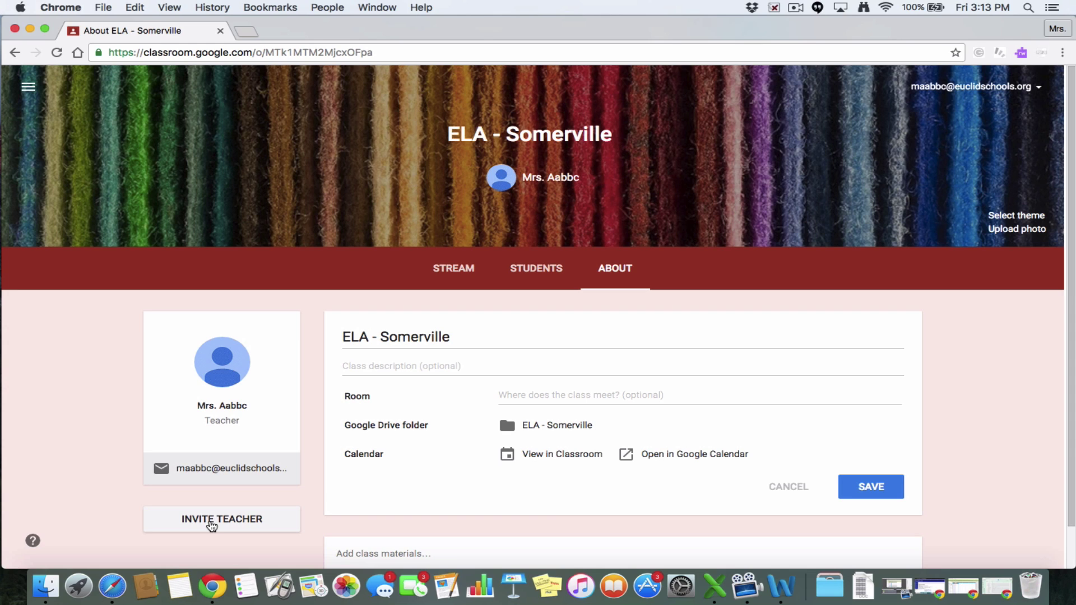
Go back to the class Stream and expand the red + button's create options
click(454, 271)
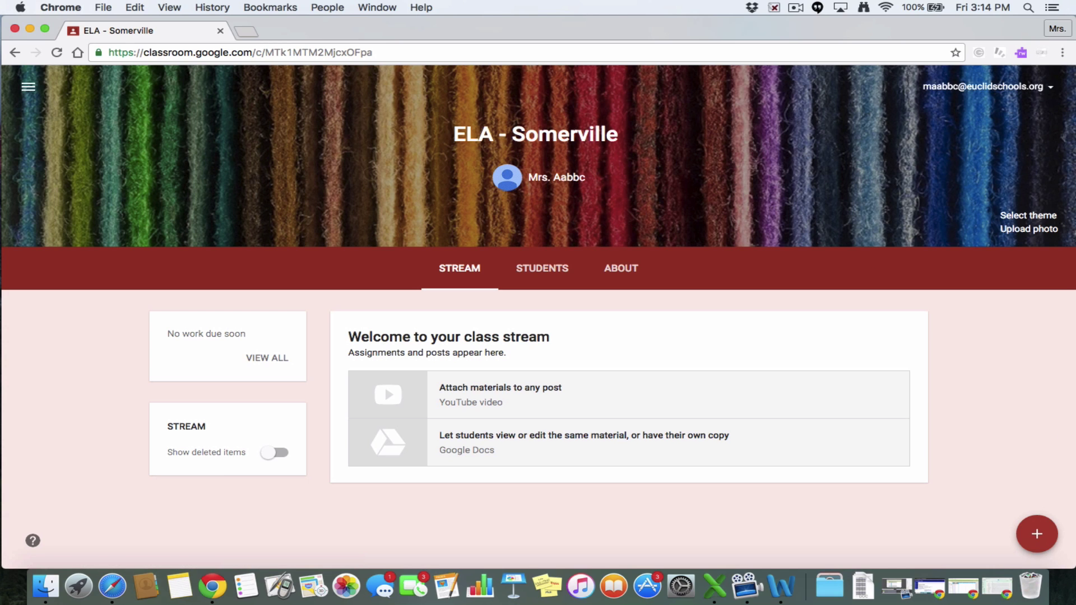
mouse_move(1046, 537)
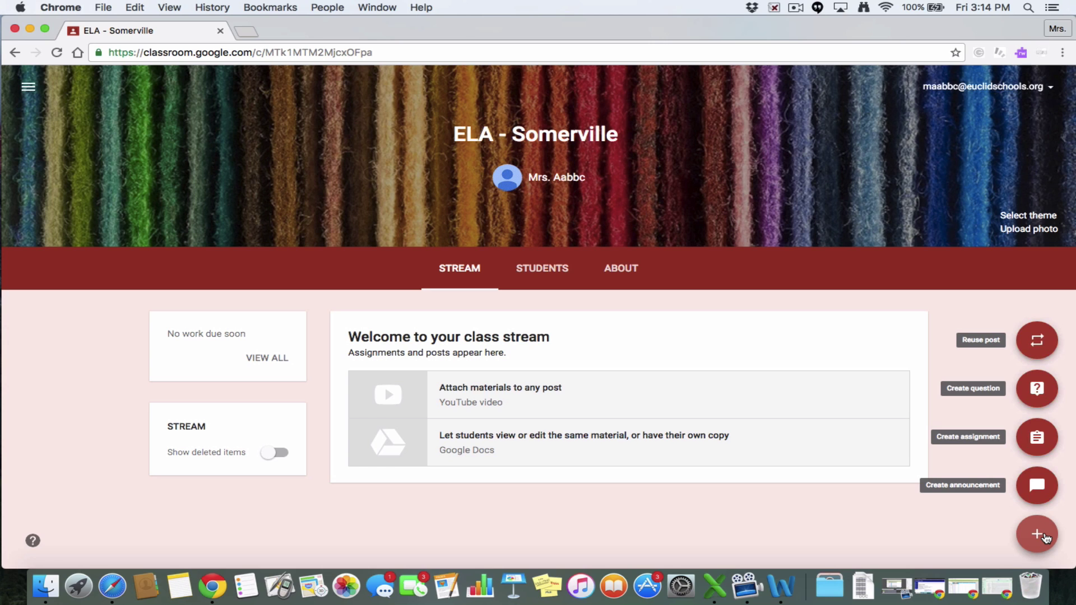
click(1036, 391)
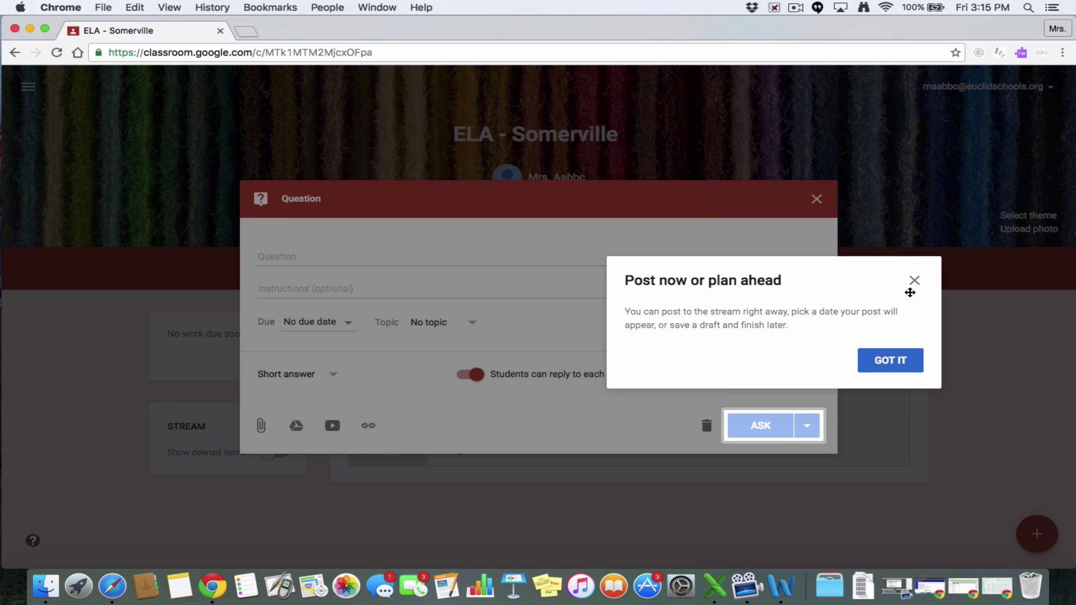
click(915, 281)
click(272, 251)
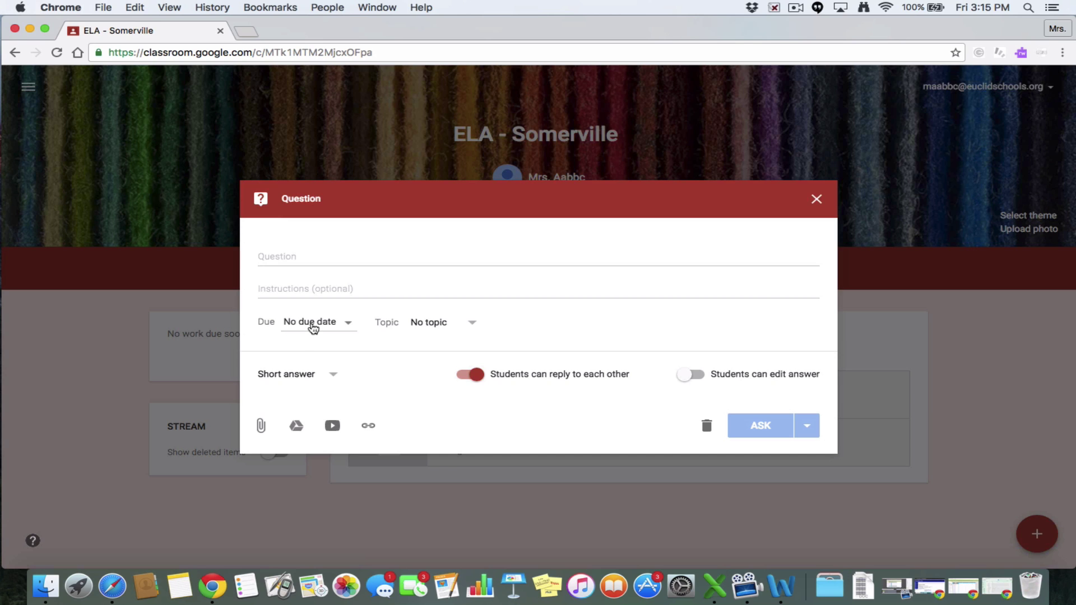
click(326, 376)
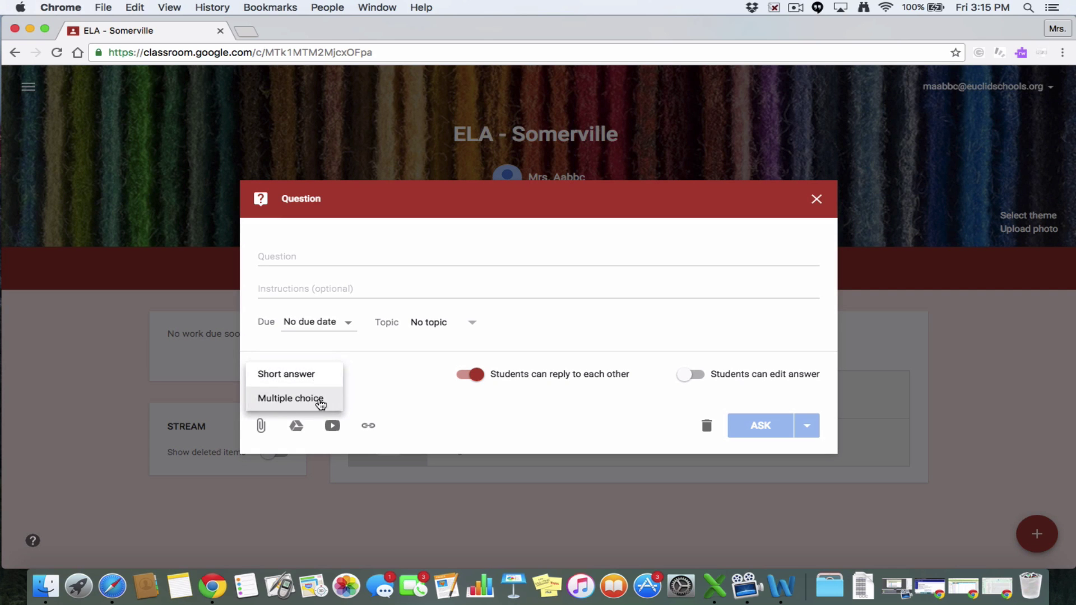
click(320, 375)
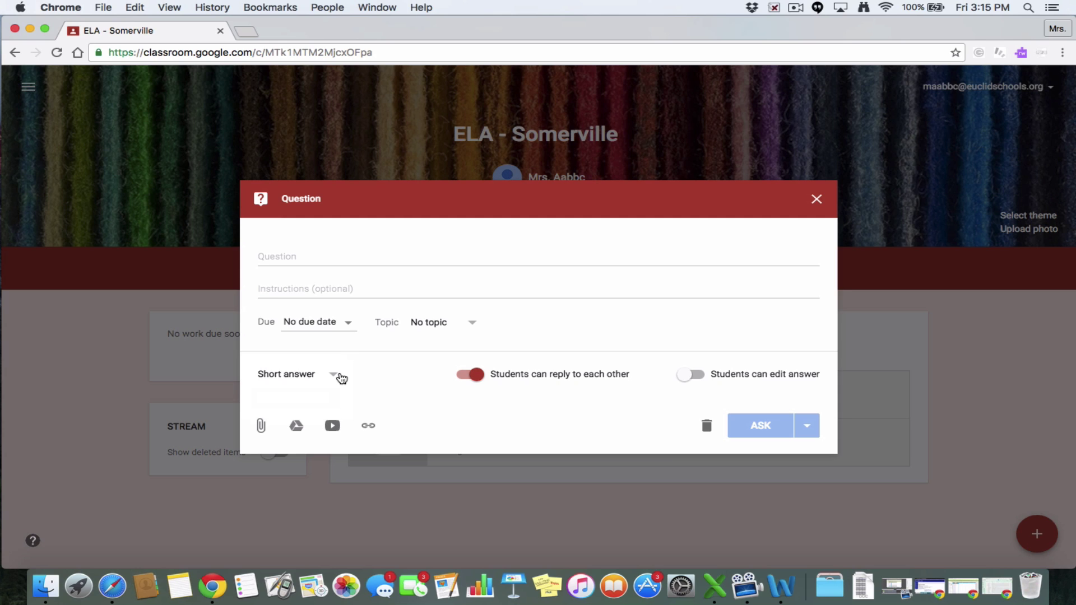
click(483, 382)
click(818, 201)
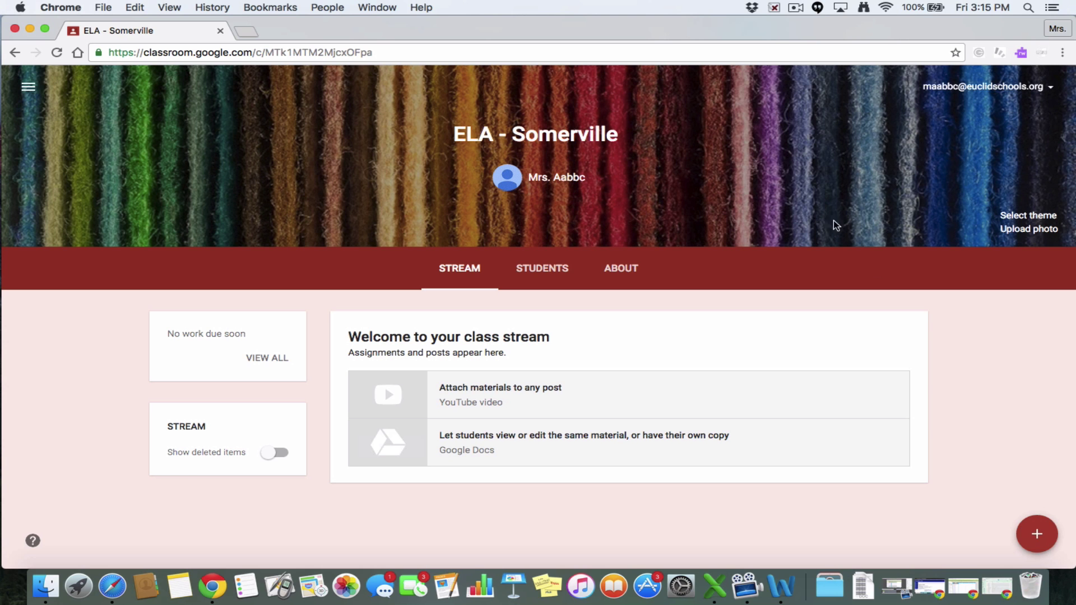
mouse_move(1037, 534)
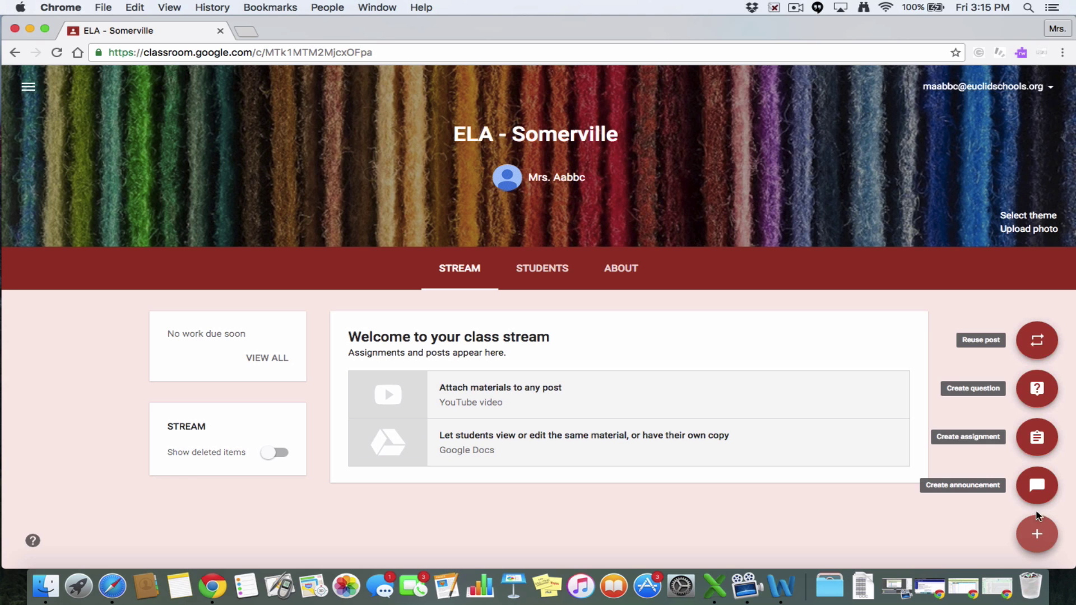
click(1043, 446)
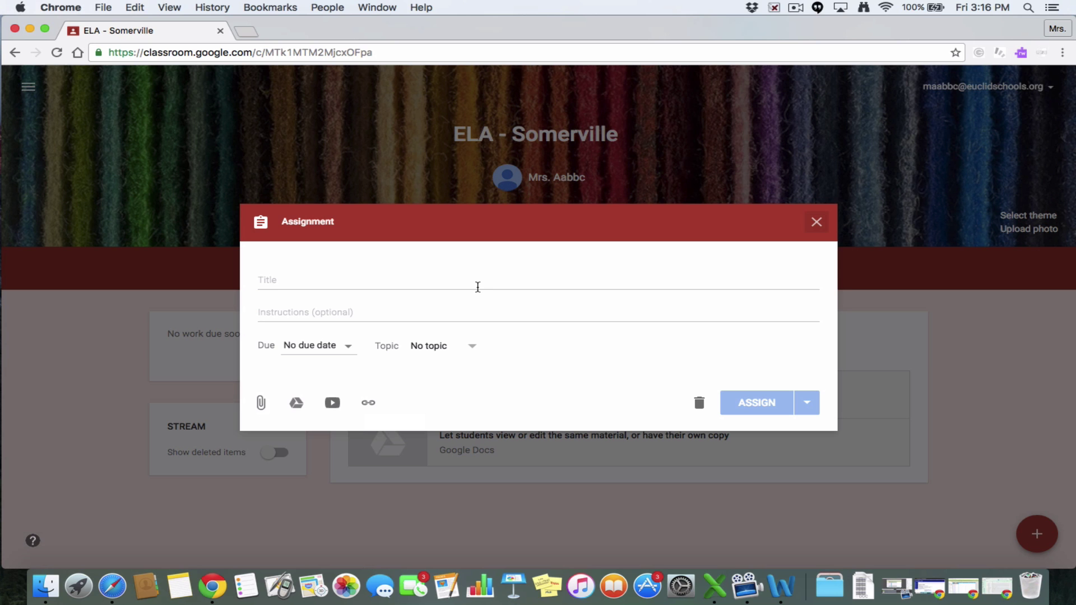
click(816, 223)
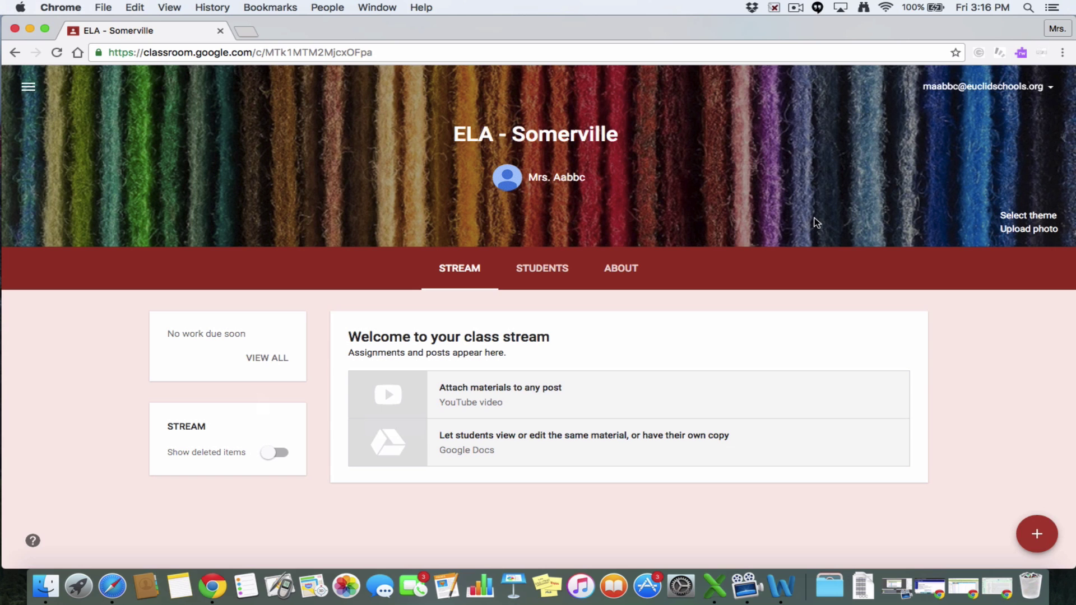
Create and post a class announcement with the text 'Here is some info'
mouse_move(1035, 530)
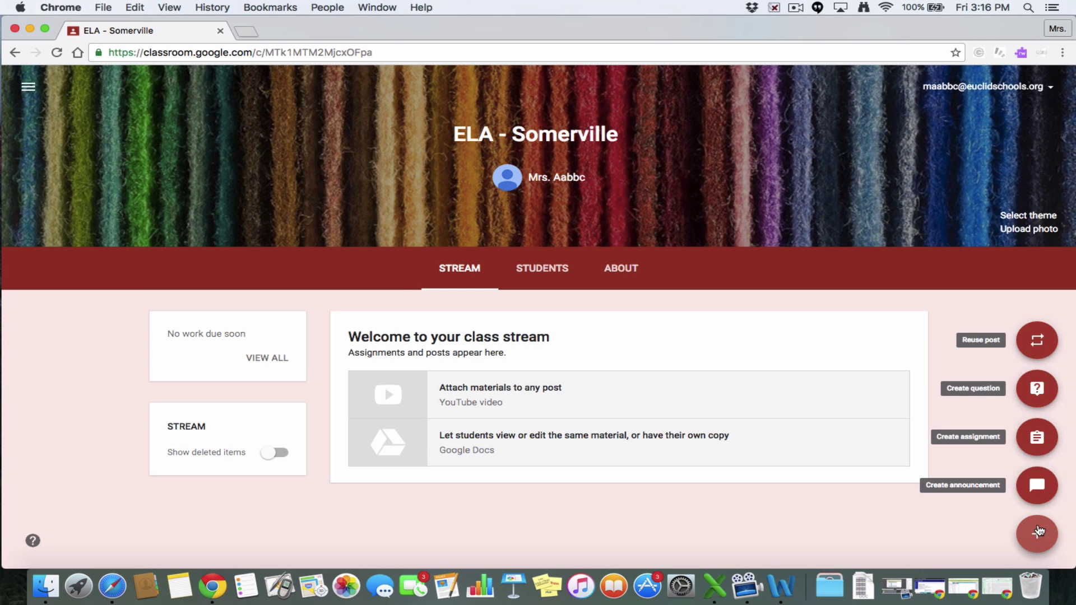
click(1035, 488)
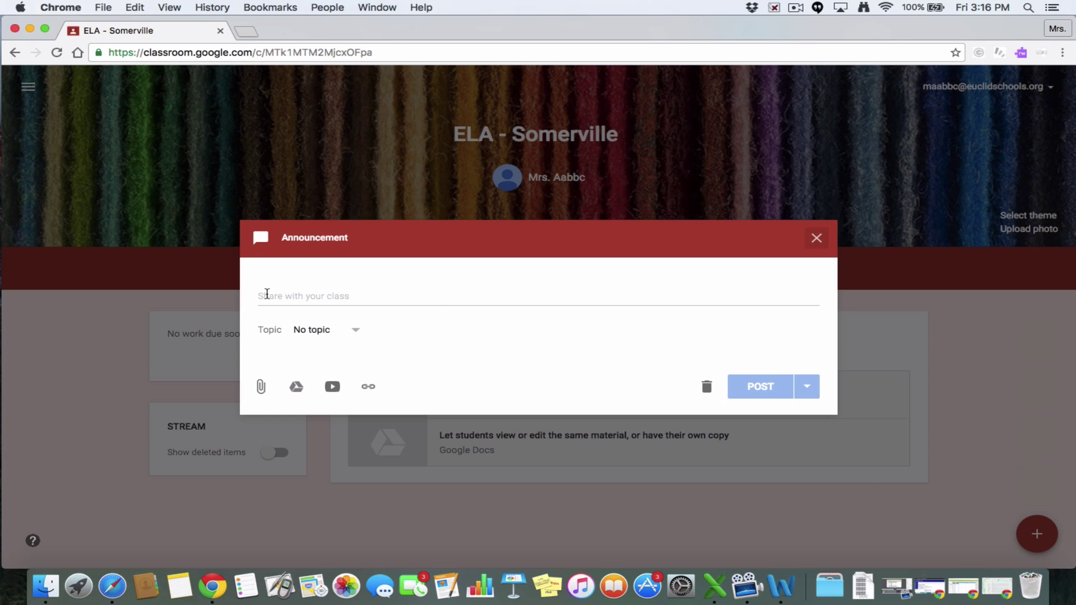
click(314, 297)
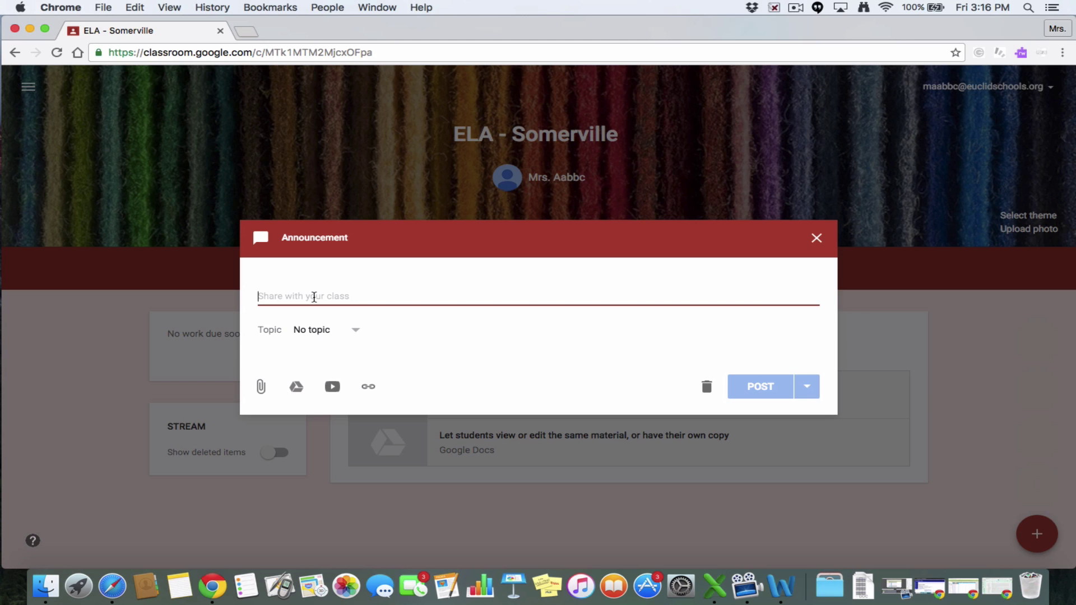
text(Here is )
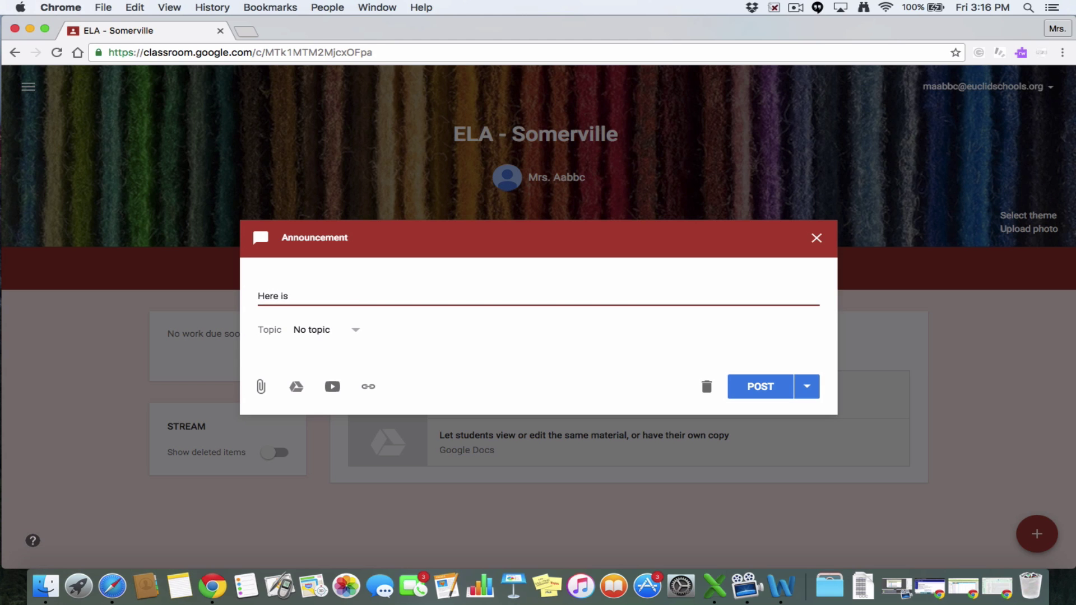
text(some info)
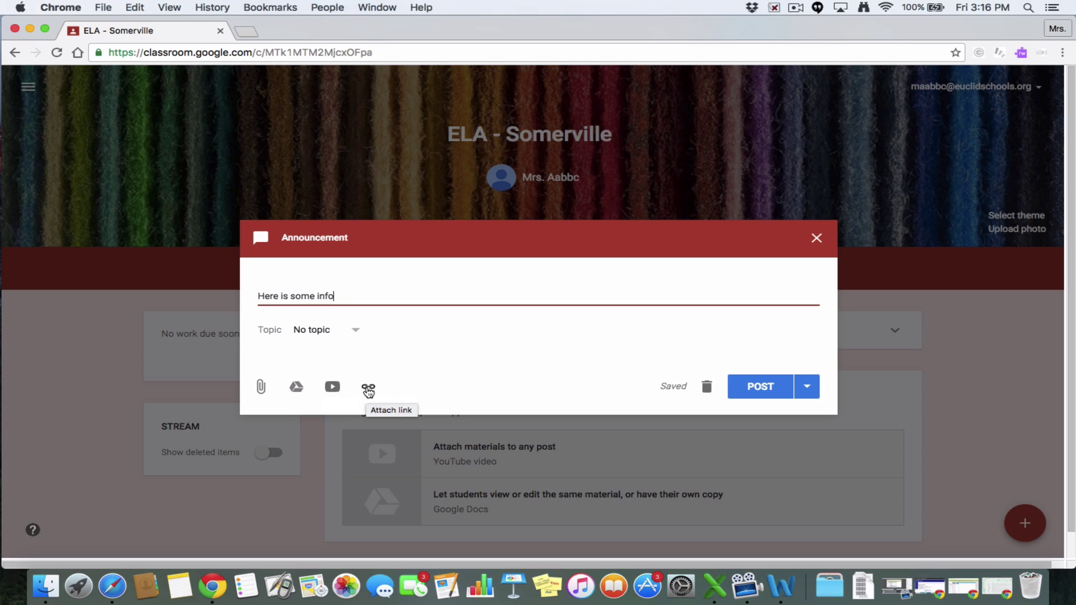
click(769, 388)
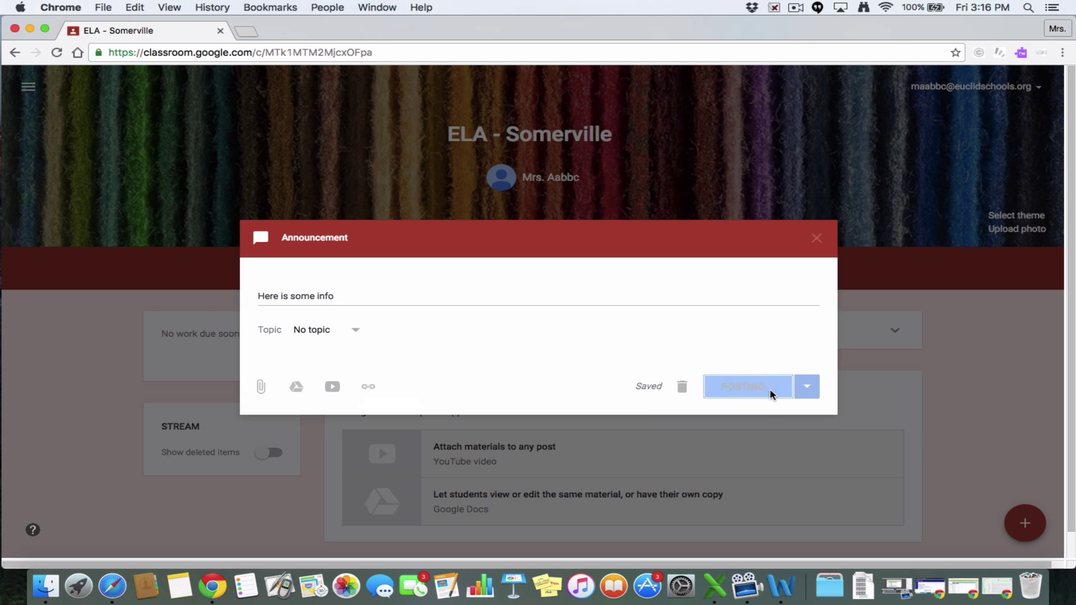